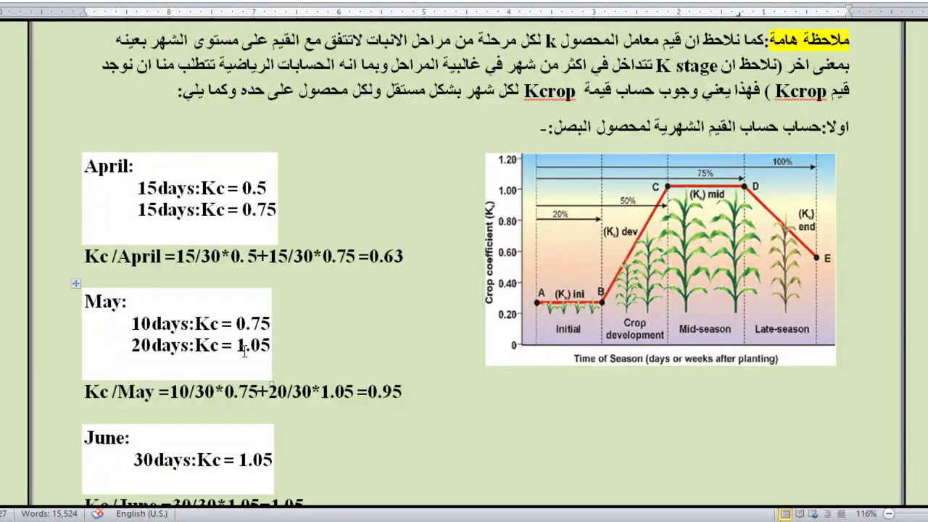
- Check the May Kc calculation for onion against the growth stage dates and crop factors in Table 8
scroll(241, 354, "up", 10)
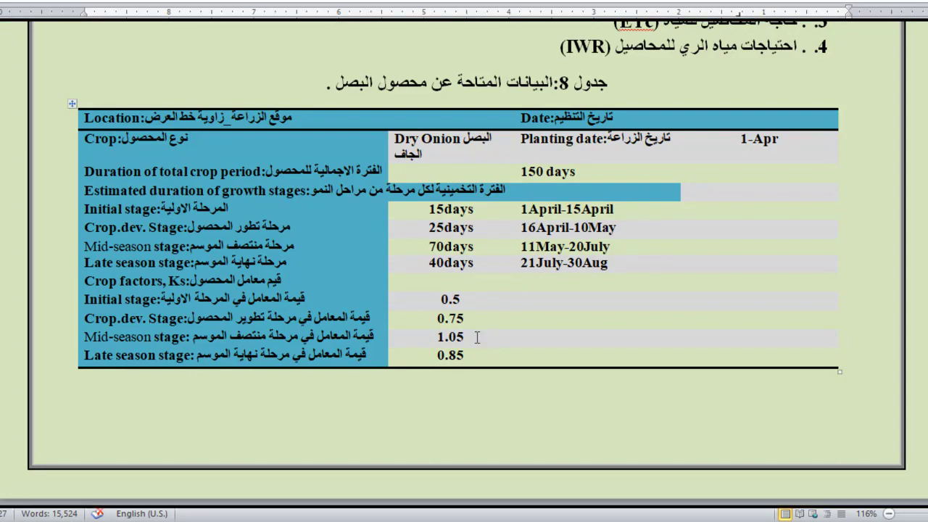
scroll(477, 337, "down", 10)
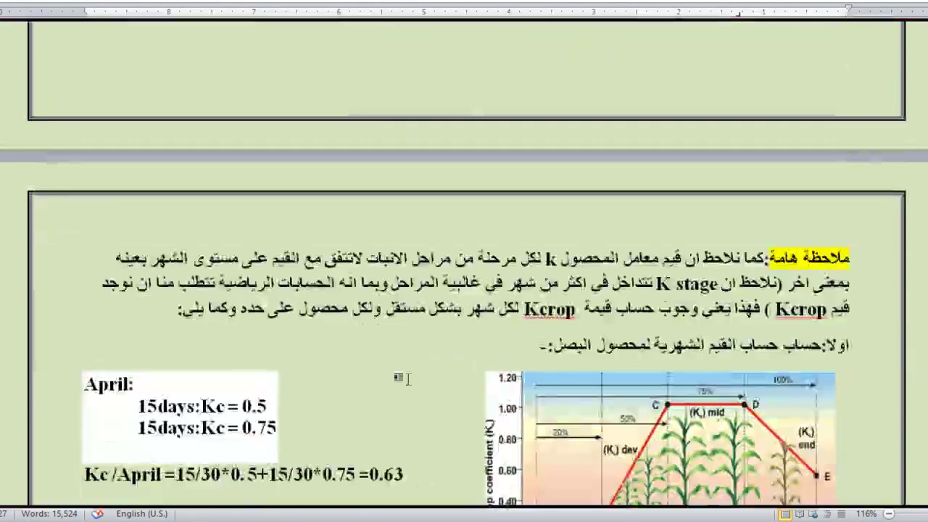
scroll(394, 391, "down", 3)
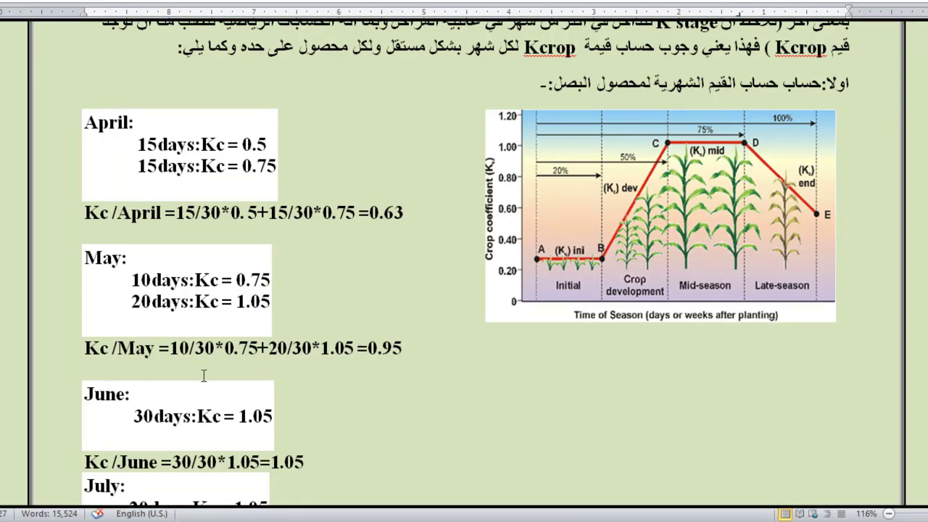
- Compare the mid-season dates and crop factor in the onion table with the June Kc calculation
scroll(309, 396, "up", 5)
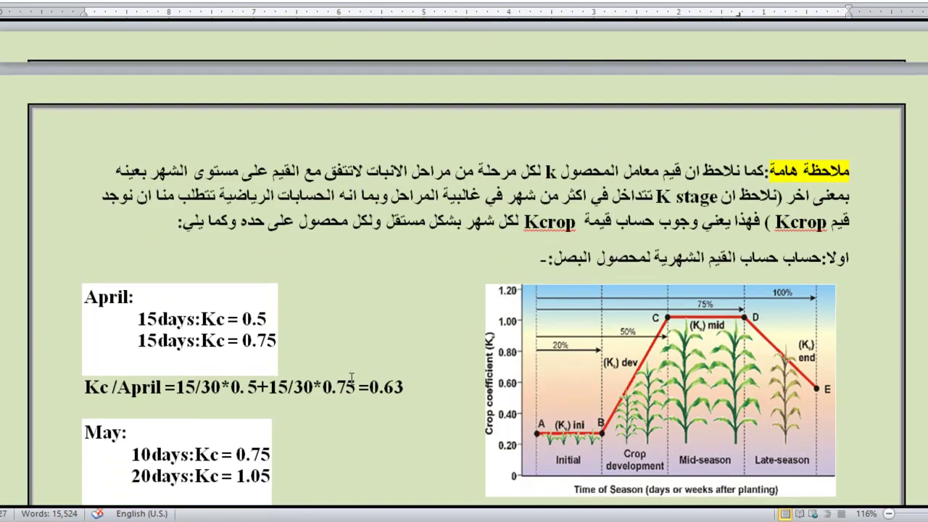
scroll(515, 306, "up", 3)
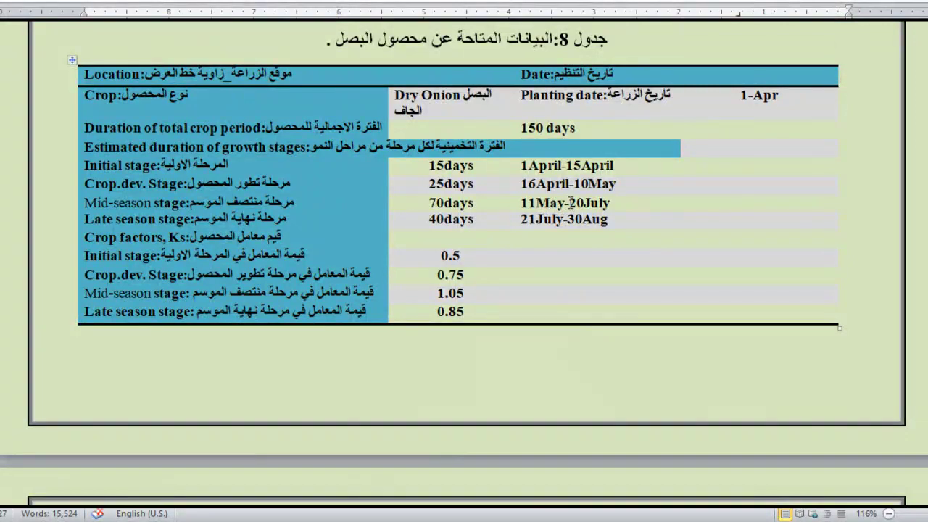
left_click(472, 293)
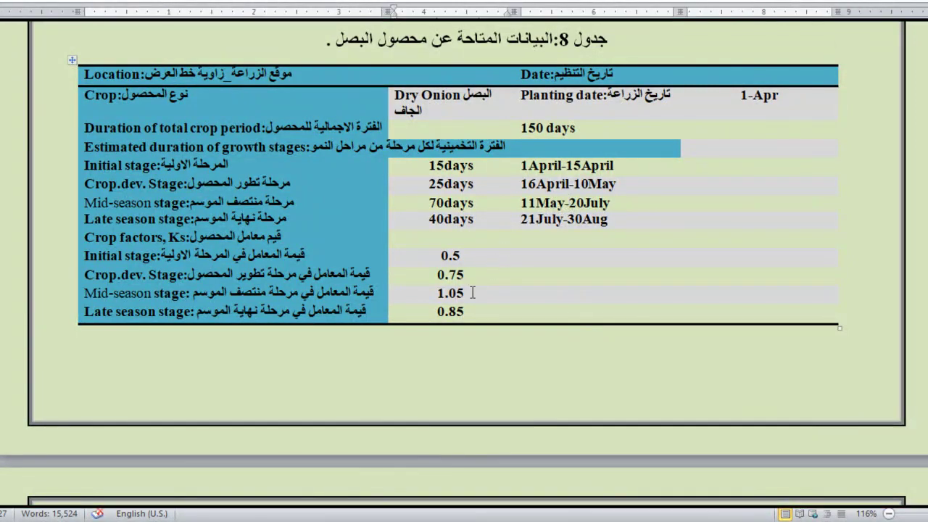
scroll(472, 293, "down", 6)
scroll(367, 374, "down", 8)
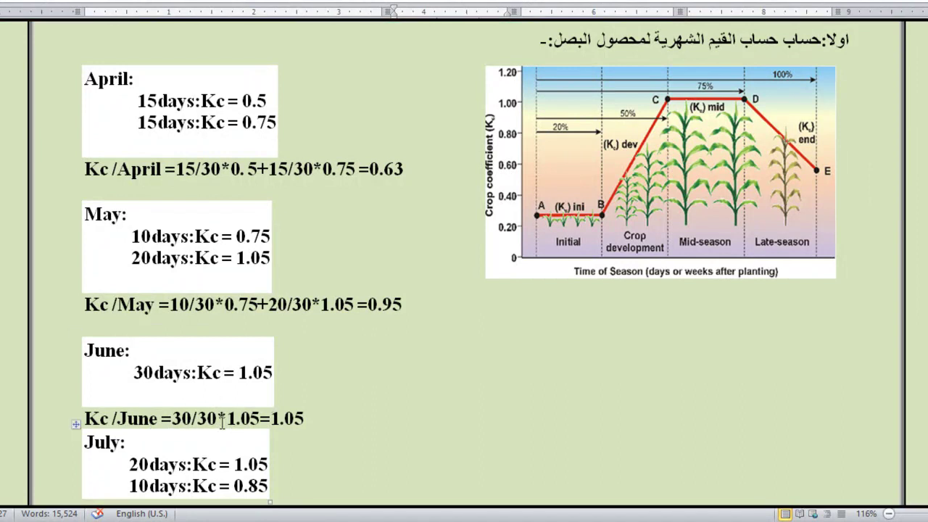
left_click(311, 426)
- Check the late-season dates and crop factor in the onion table, and review the July Kc calculation
scroll(310, 420, "up", 15)
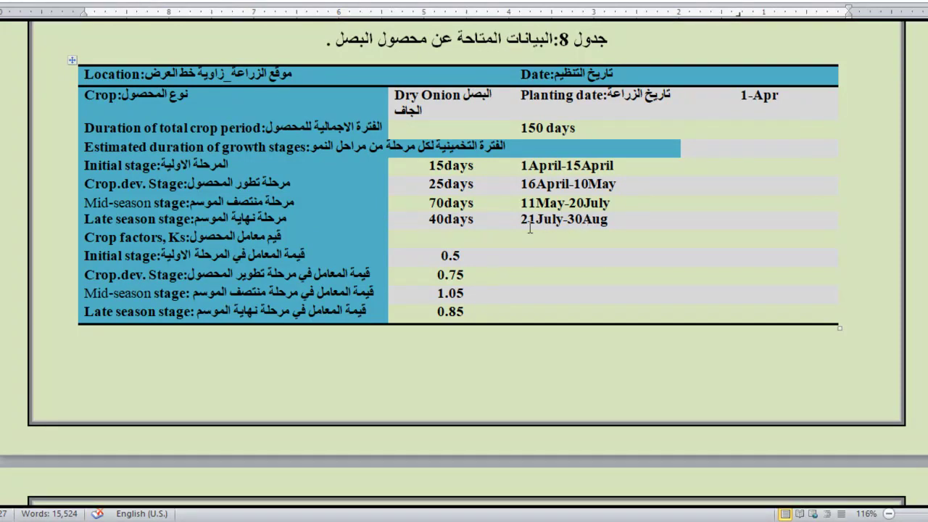
left_click(477, 312)
scroll(399, 348, "down", 10)
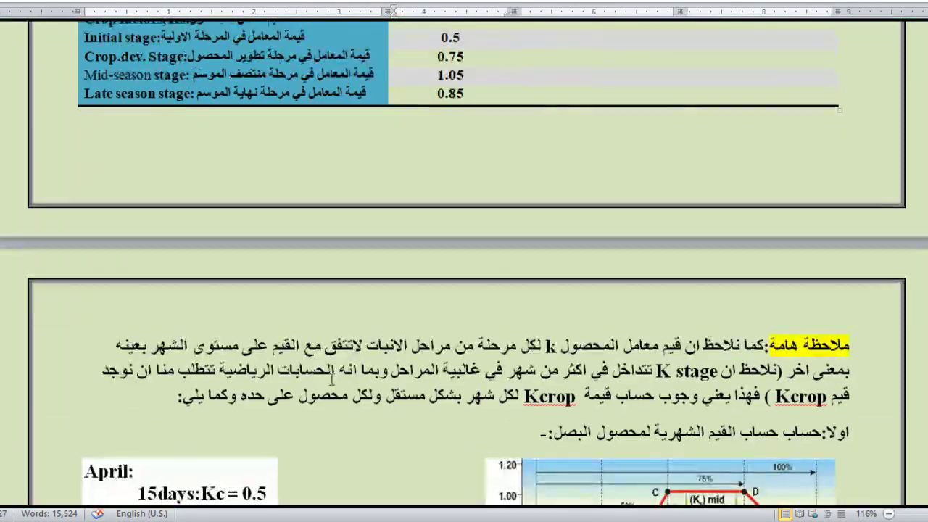
scroll(325, 383, "down", 3)
scroll(325, 383, "down", 3)
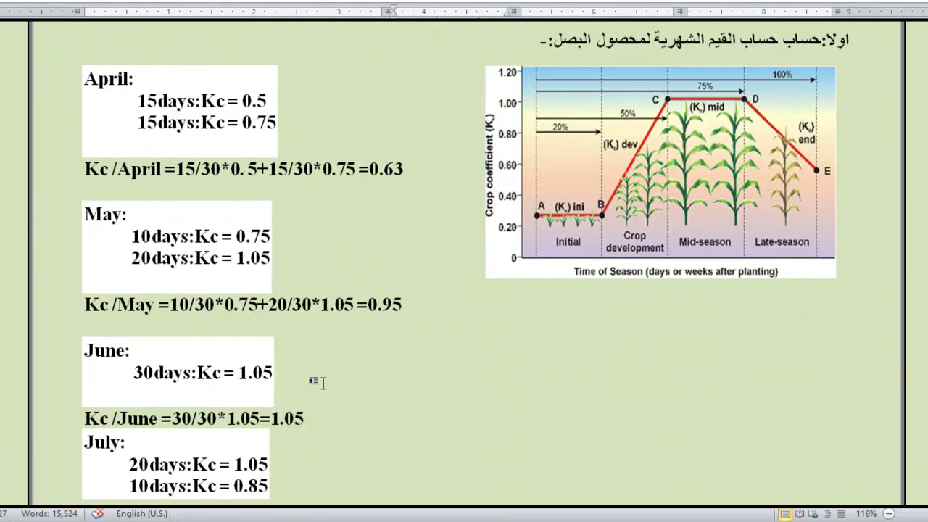
scroll(324, 383, "down", 2)
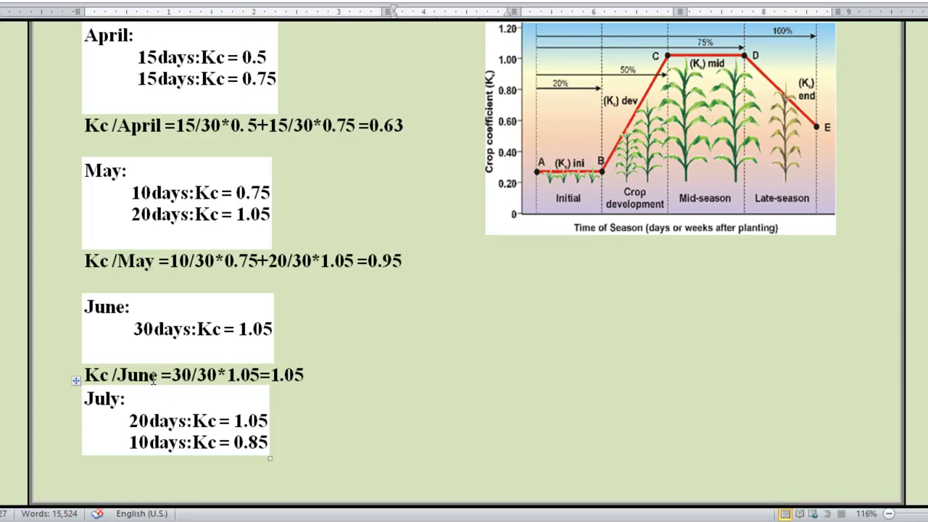
scroll(174, 444, "down", 6)
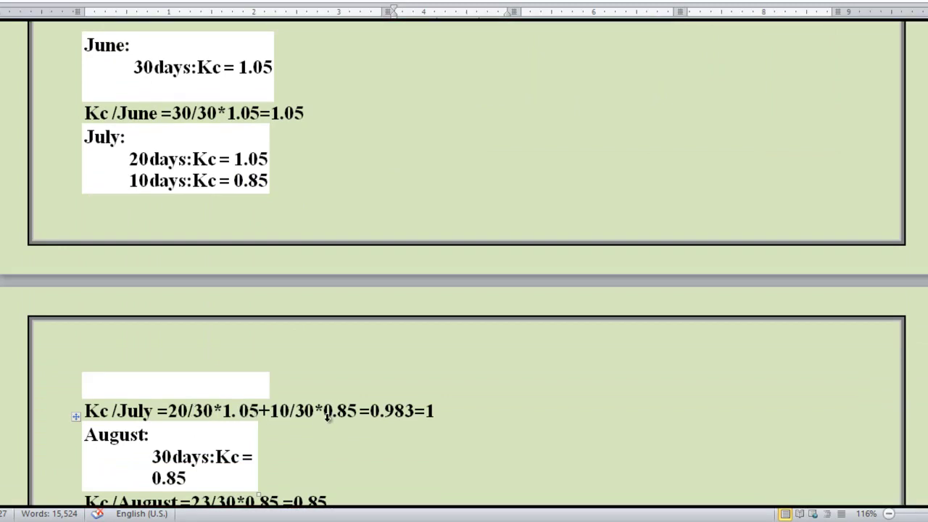
left_click(438, 412)
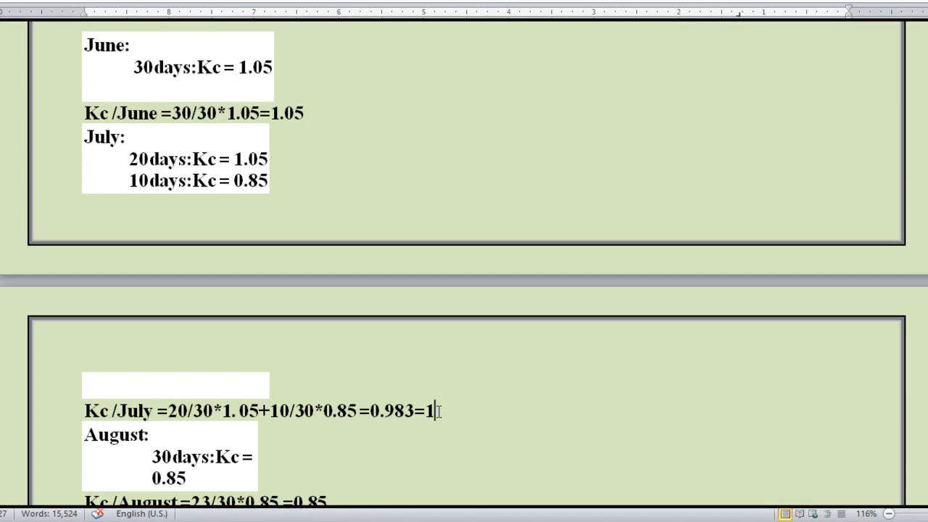
- Compare the late-season row of the onion table with the August Kc calculation, examining its day fraction and result
scroll(439, 411, "up", 15)
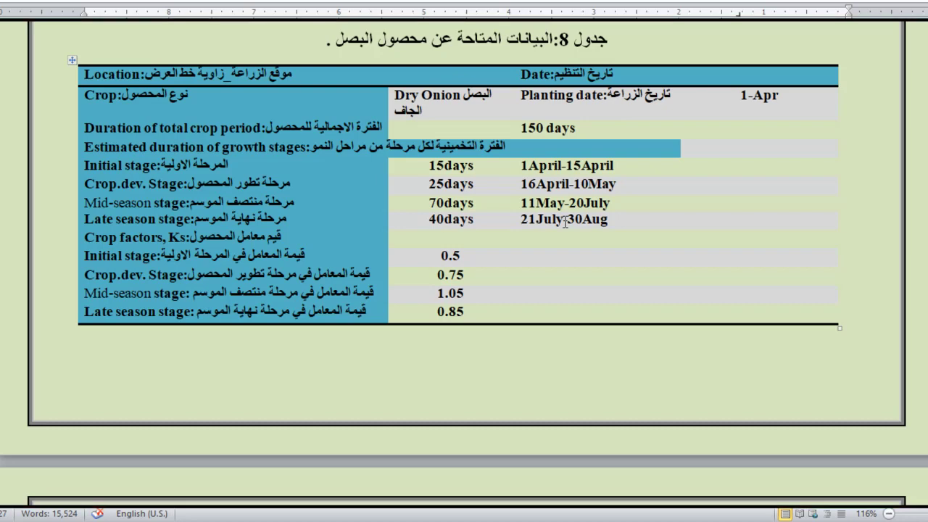
left_click(479, 314)
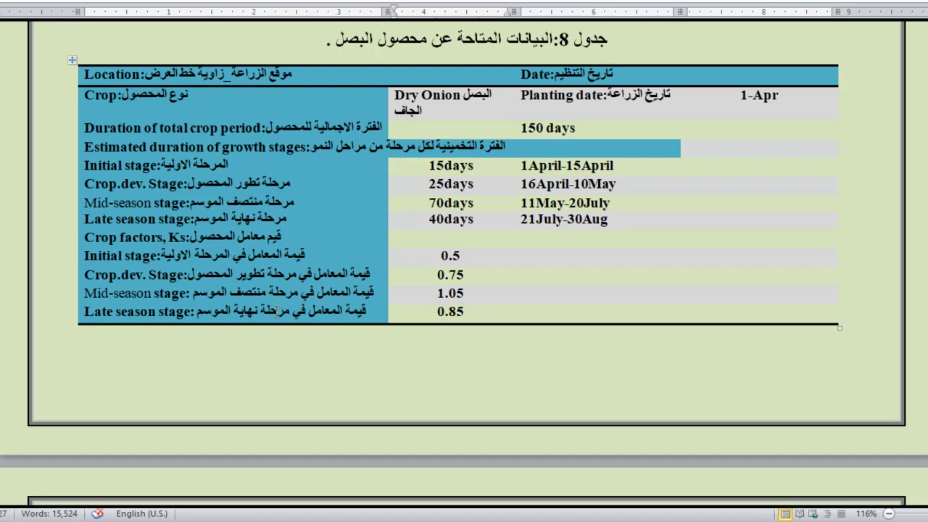
scroll(354, 428, "down", 15)
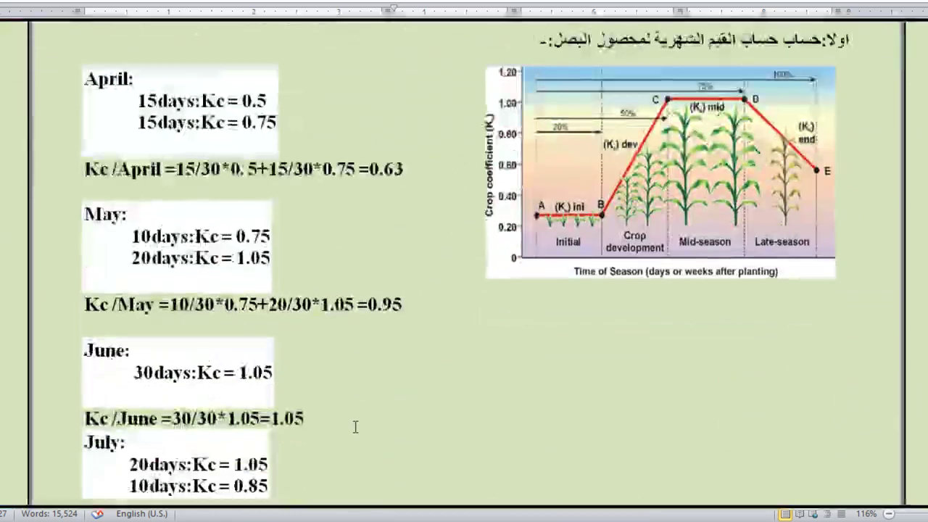
scroll(350, 432, "down", 3)
scroll(344, 428, "down", 3)
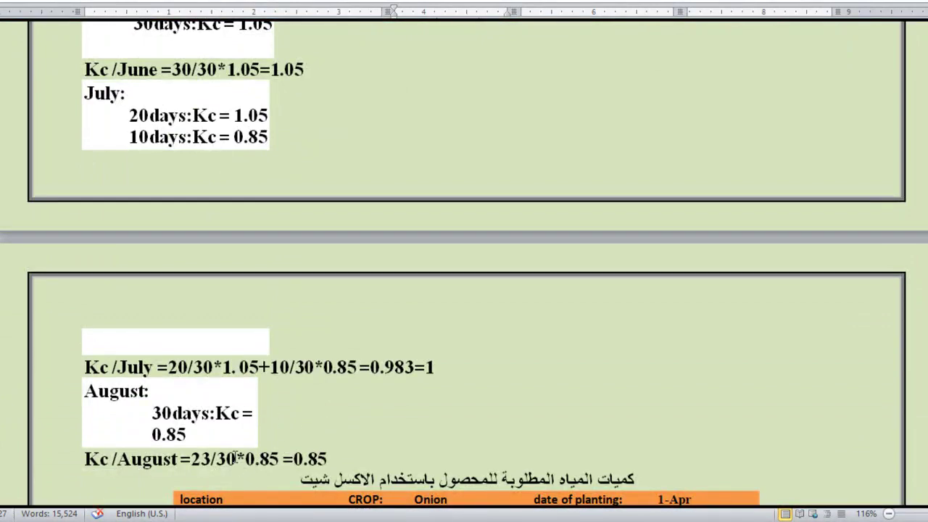
left_click_drag(211, 459, 206, 464)
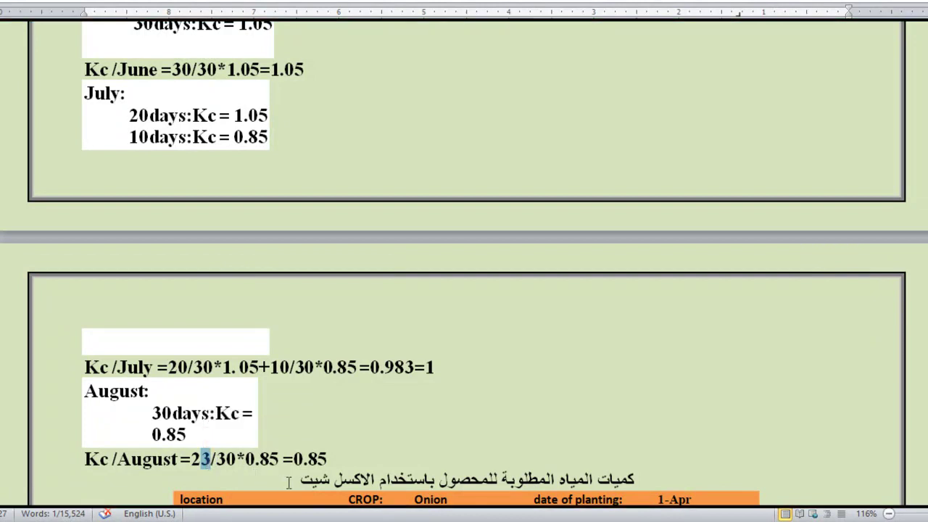
left_click(330, 461)
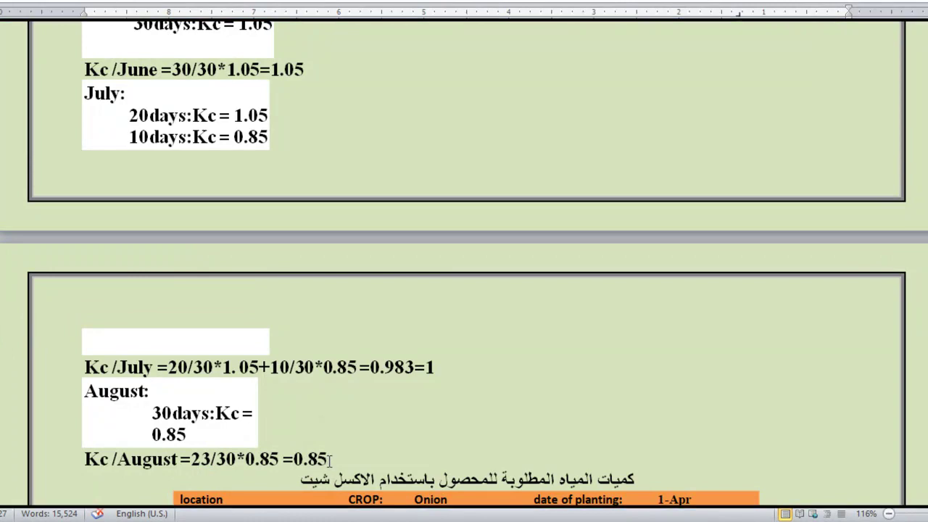
- Switch to the Excel workbook and examine the onion's monthly ETo, Kc, ETc, rainfall and IWR table with its notes on Sheet6
scroll(331, 458, "down", 3)
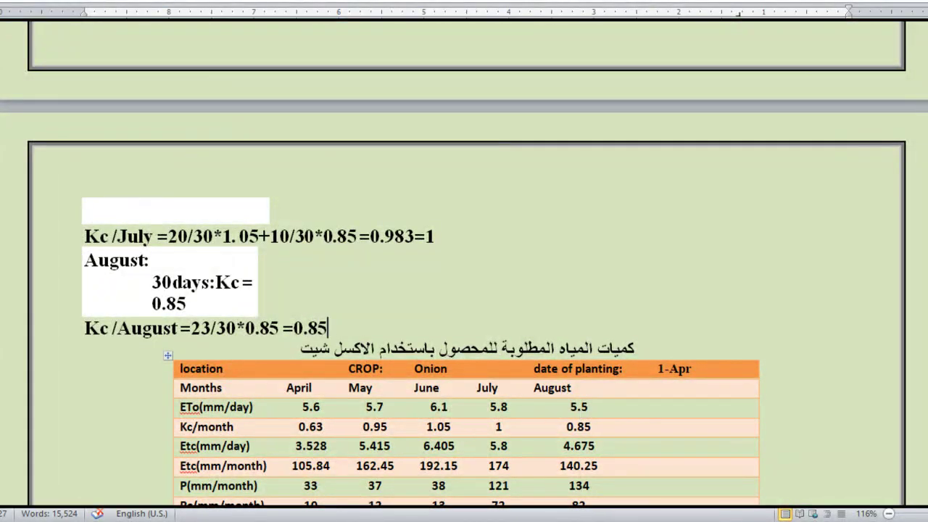
left_click(72, 471)
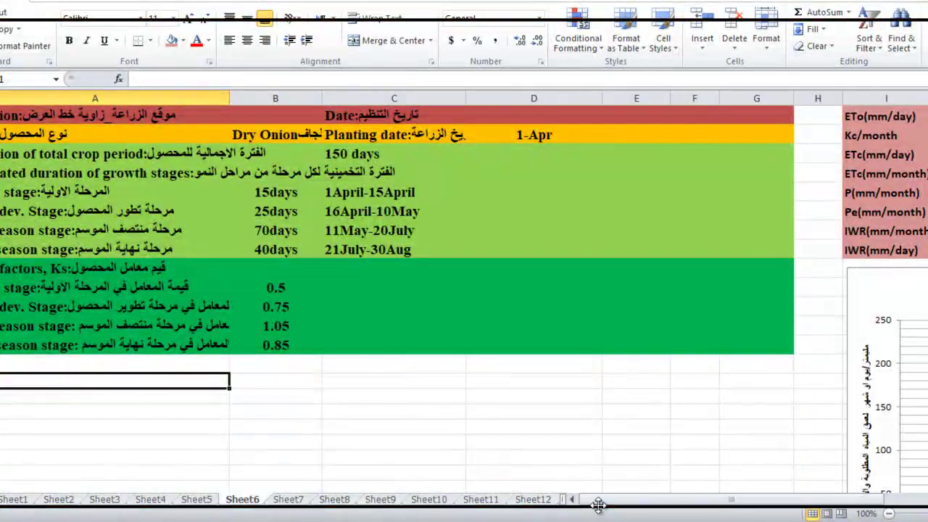
left_click_drag(601, 507, 657, 509)
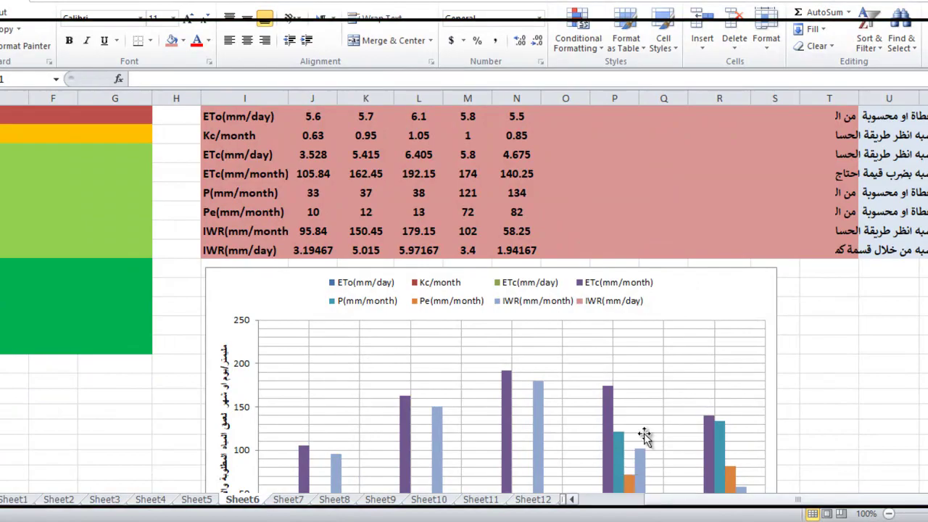
scroll(545, 171, "up", 2)
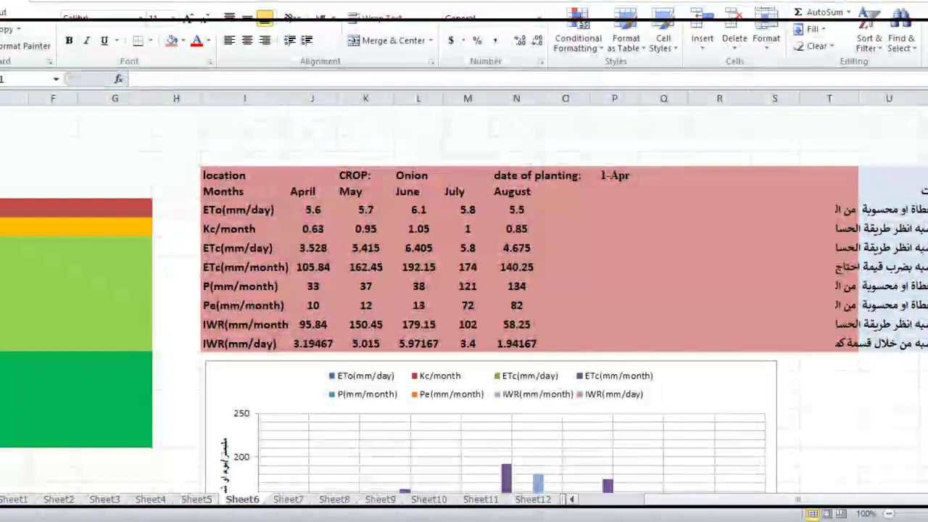
scroll(464, 290, "right", 1)
scroll(254, 230, "right", 2)
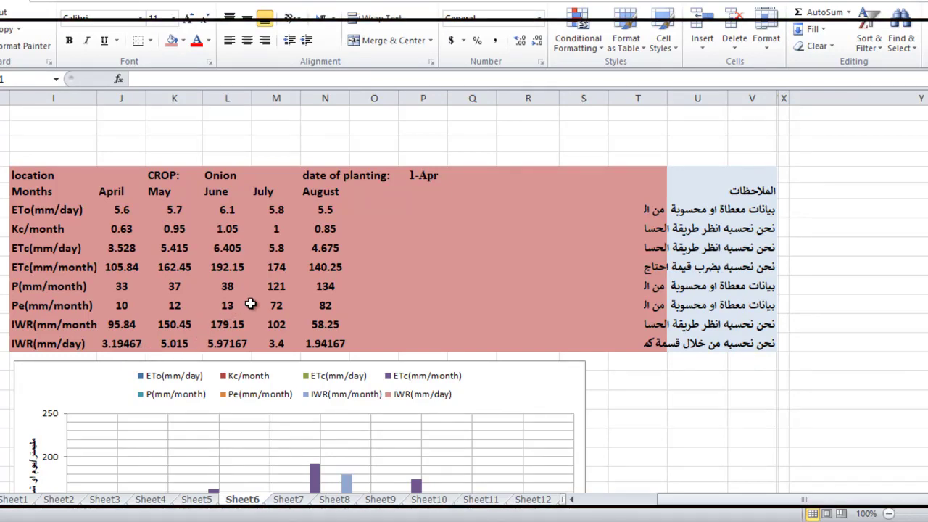
- Examine the column chart of monthly water requirements and rainfall below the table, comparing the ETc, P, Pe and IWR series from April to August
scroll(220, 317, "down", 1)
scroll(184, 281, "down", 2)
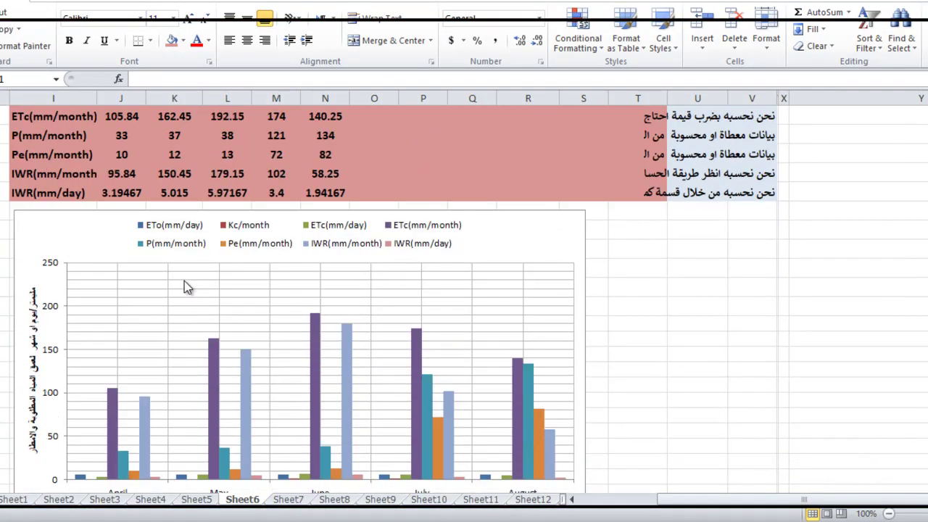
scroll(186, 229, "down", 2)
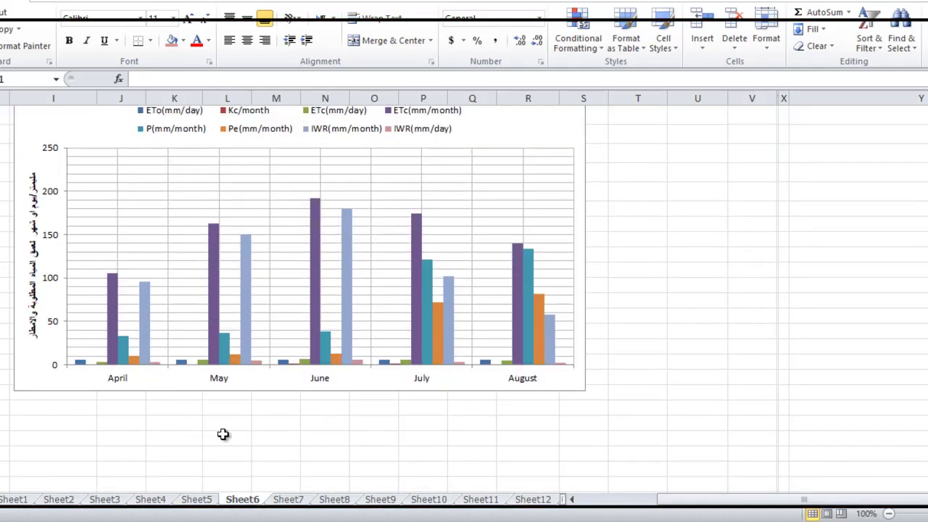
scroll(643, 375, "up", 1)
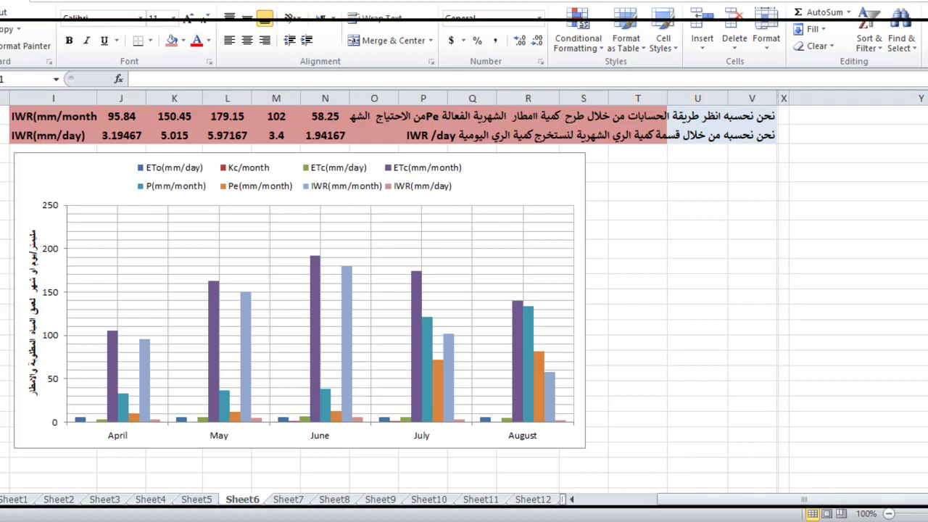
scroll(850, 450, "up", 3)
scroll(825, 421, "down", 3)
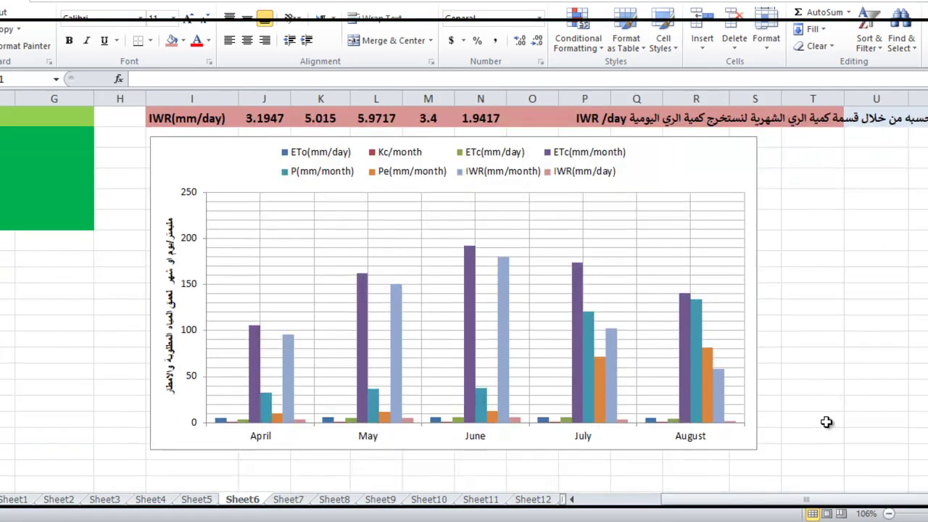
scroll(818, 394, "down", 1)
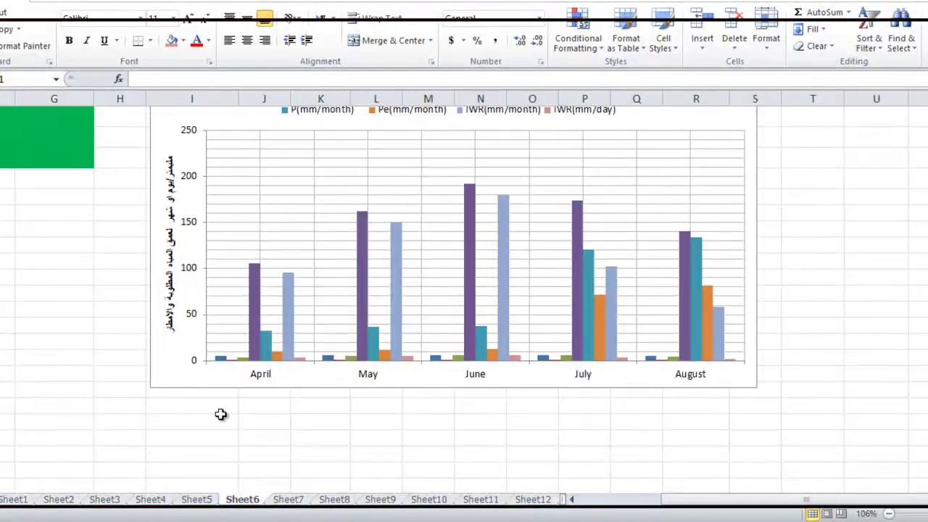
scroll(221, 414, "up", 2)
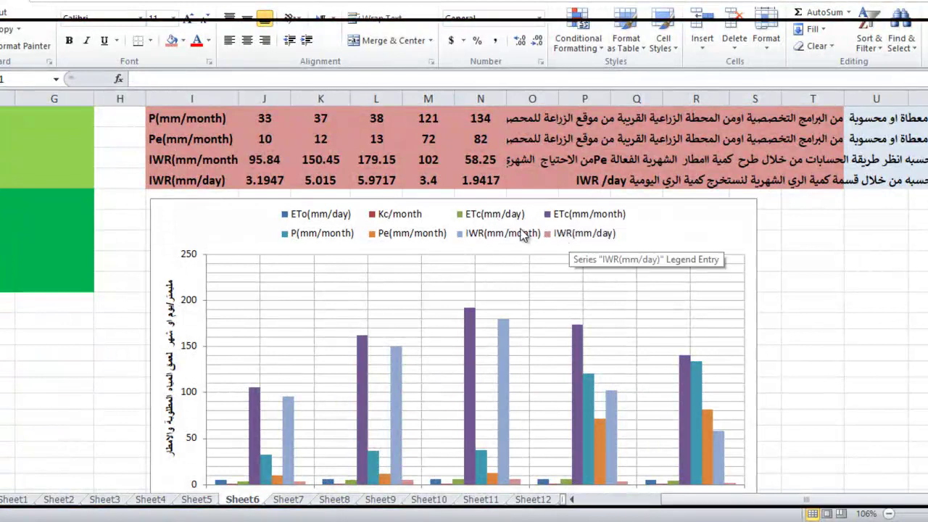
scroll(556, 231, "down", 1)
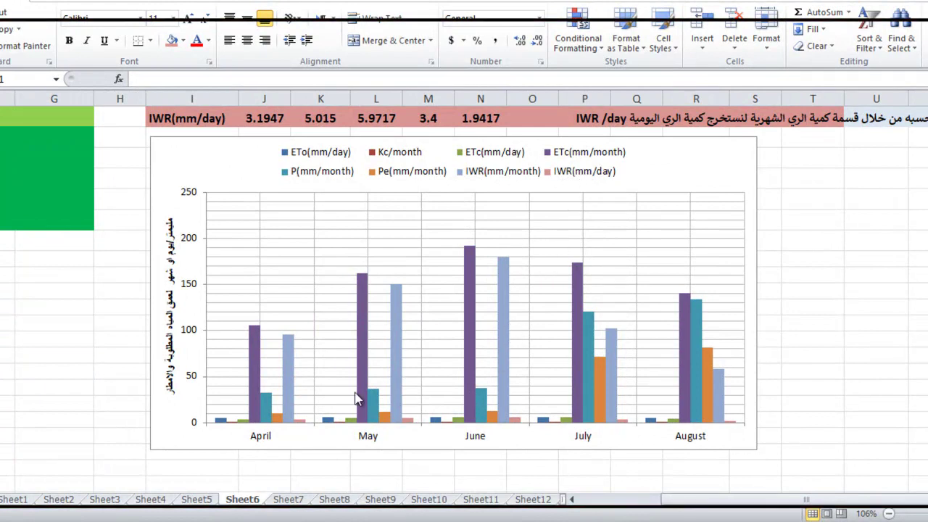
scroll(210, 341, "down", 1)
scroll(403, 392, "up", 2)
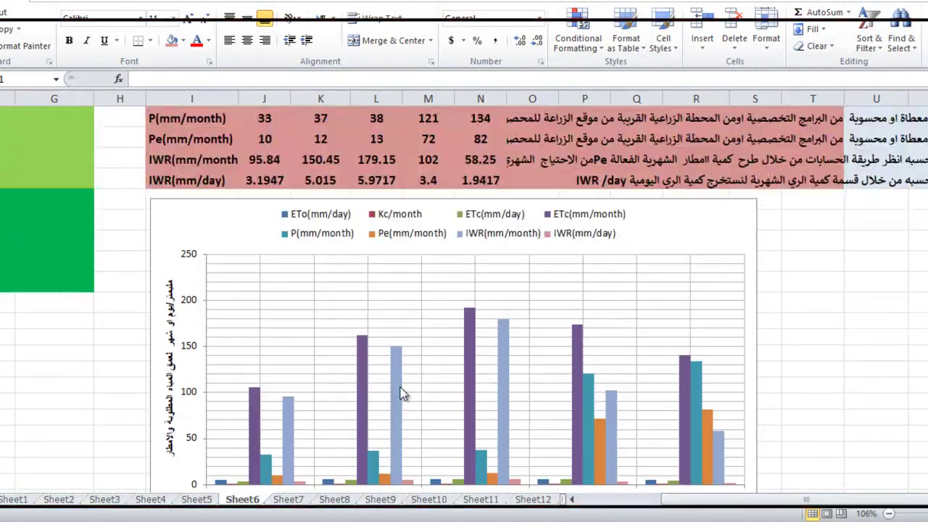
scroll(405, 392, "down", 1)
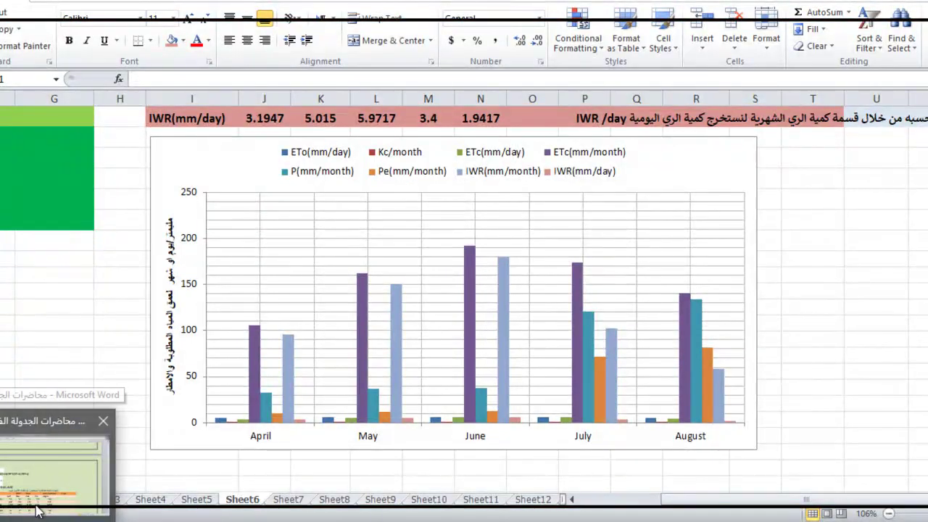
- Switch back to the Word lecture document and review the water requirement chart and the closing line on its last page
left_click(32, 506)
scroll(389, 328, "down", 15)
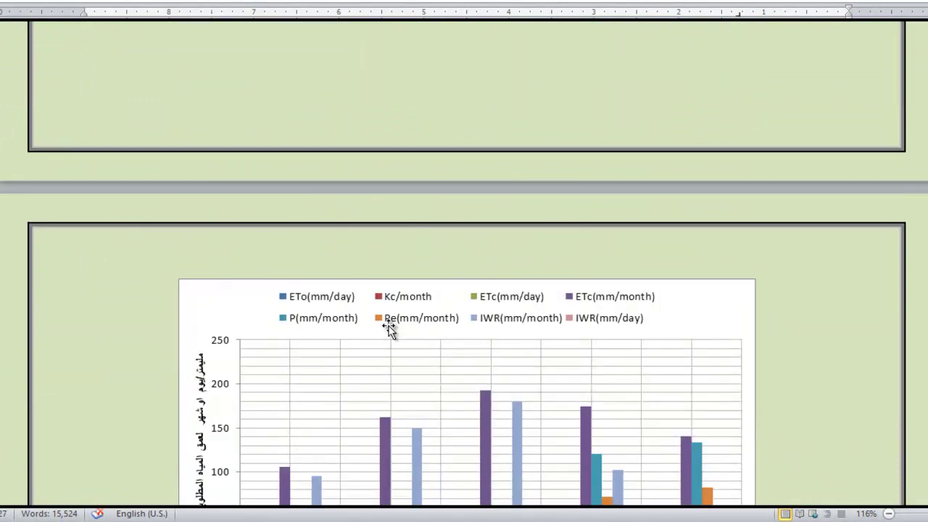
scroll(389, 331, "down", 2)
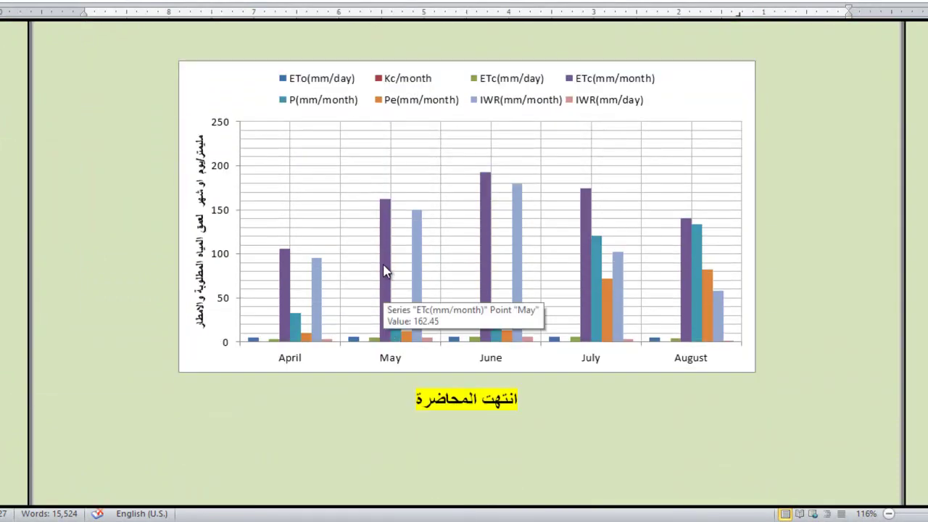
scroll(392, 305, "up", 3)
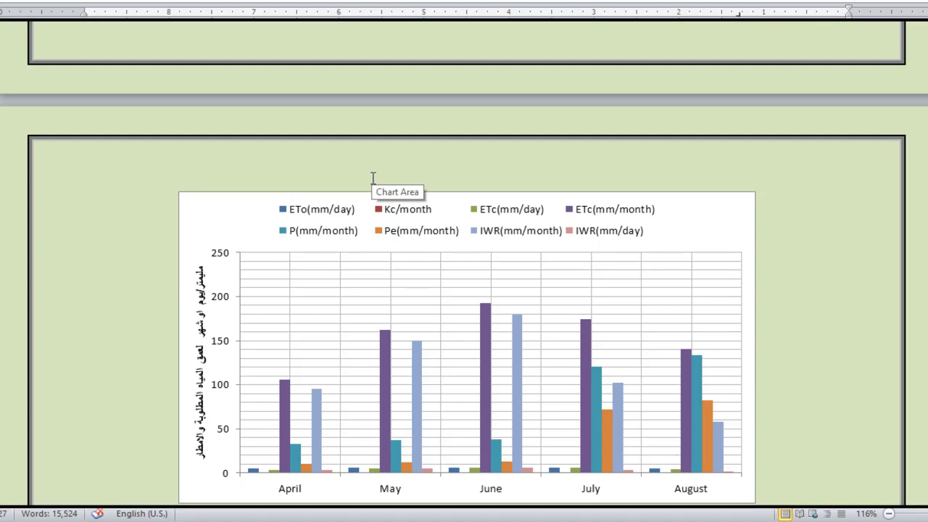
scroll(379, 202, "down", 1)
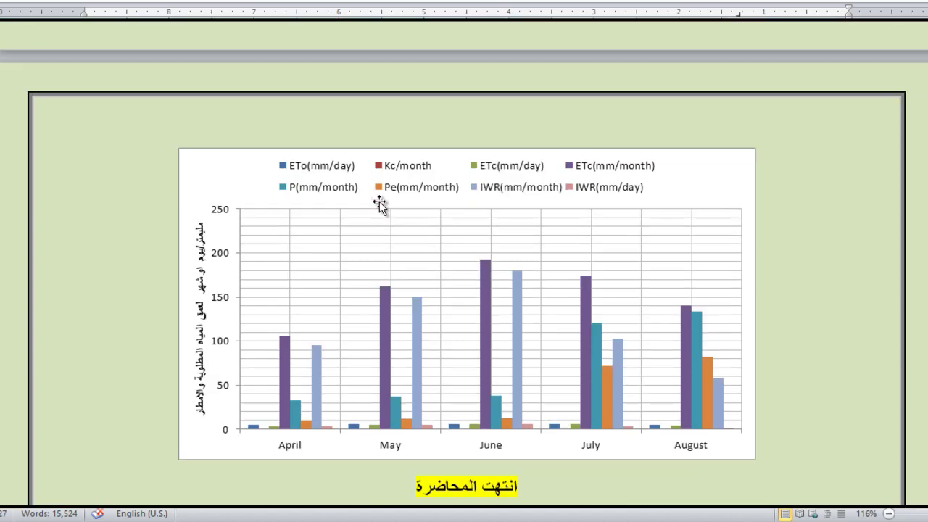
key("alt+shift")
left_click(267, 480)
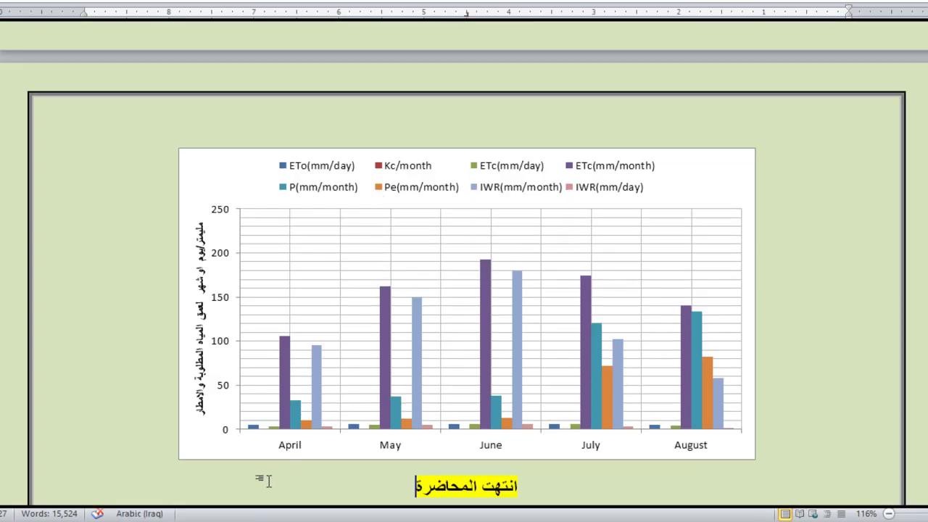